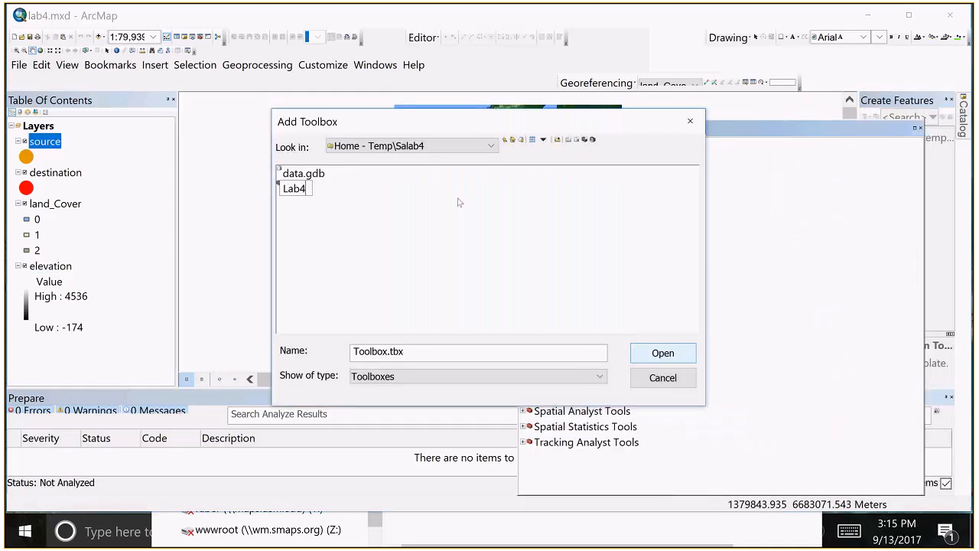
Add the Lab4 toolbox from the Salab4 folder to ArcToolbox
click(295, 189)
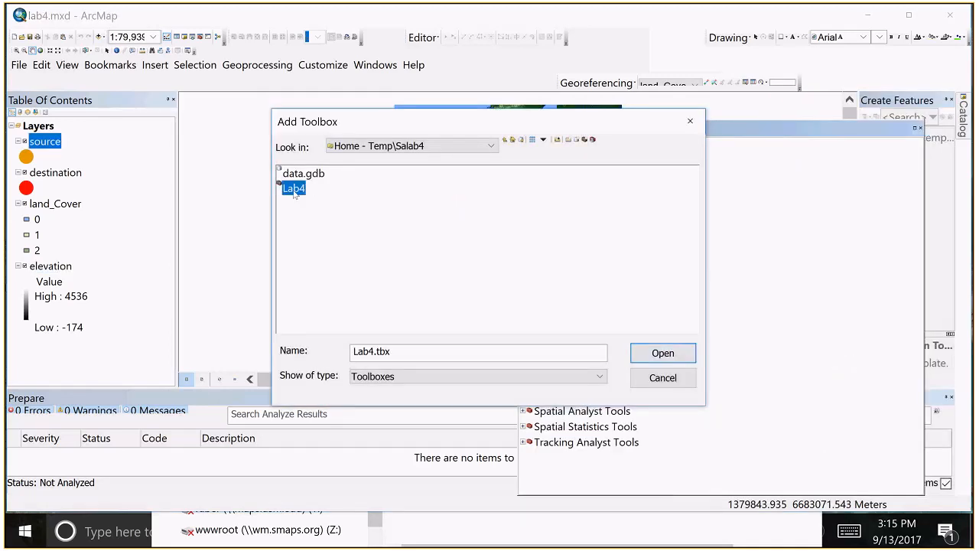
click(663, 352)
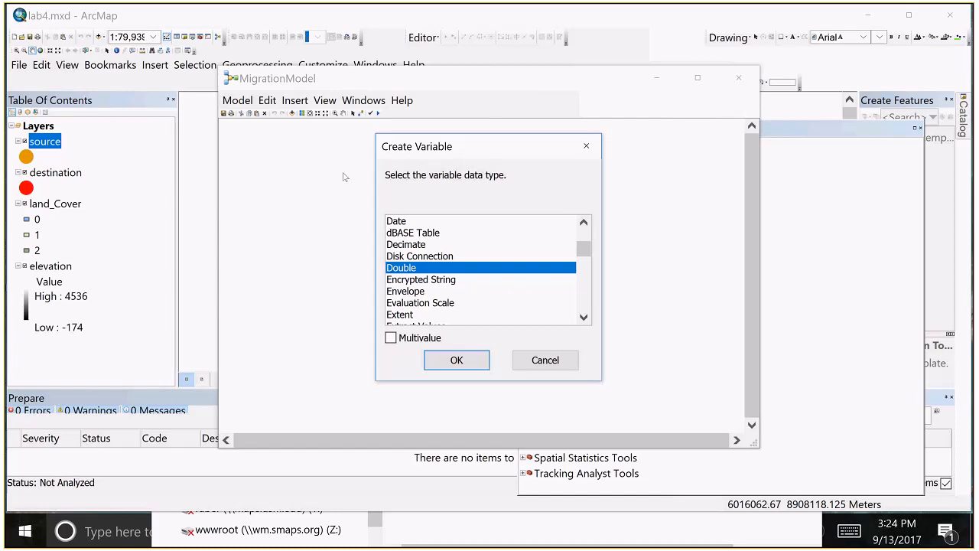
Create a Double variable named WaterCost in MigrationModel and mark it as a model parameter
click(274, 153)
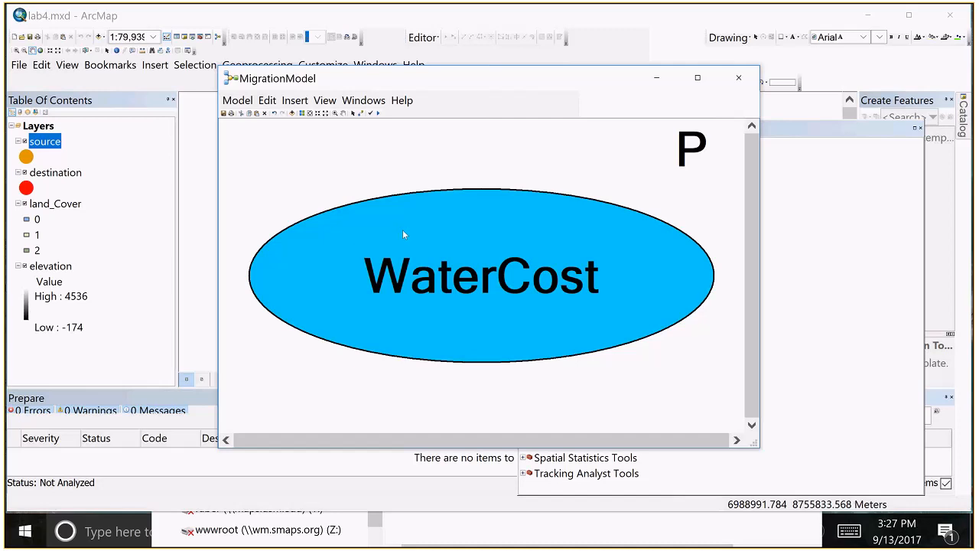
scroll(313, 239, down, 5)
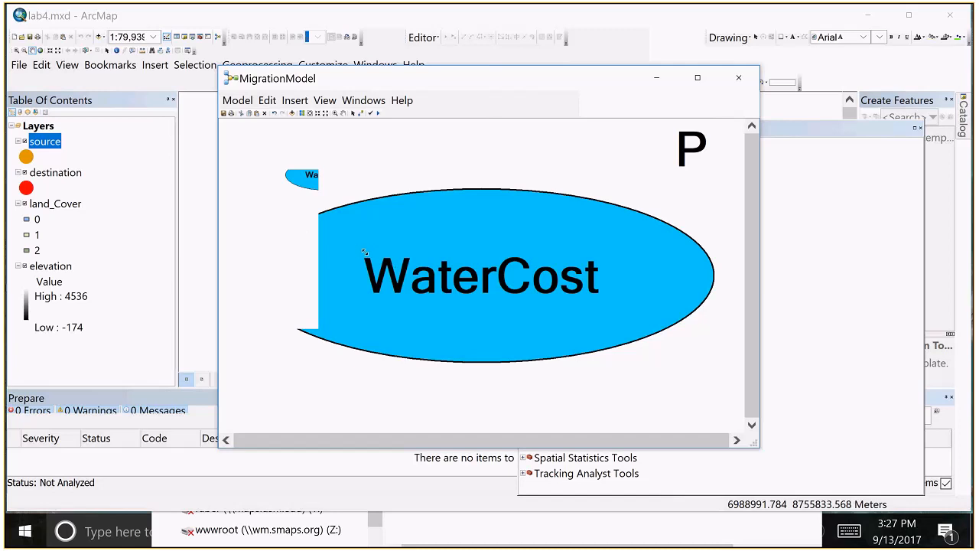
Duplicate the WaterCost variable to make the OpenCost and ForestCost model parameters, arranged in a column below it
drag(364, 251, 365, 252)
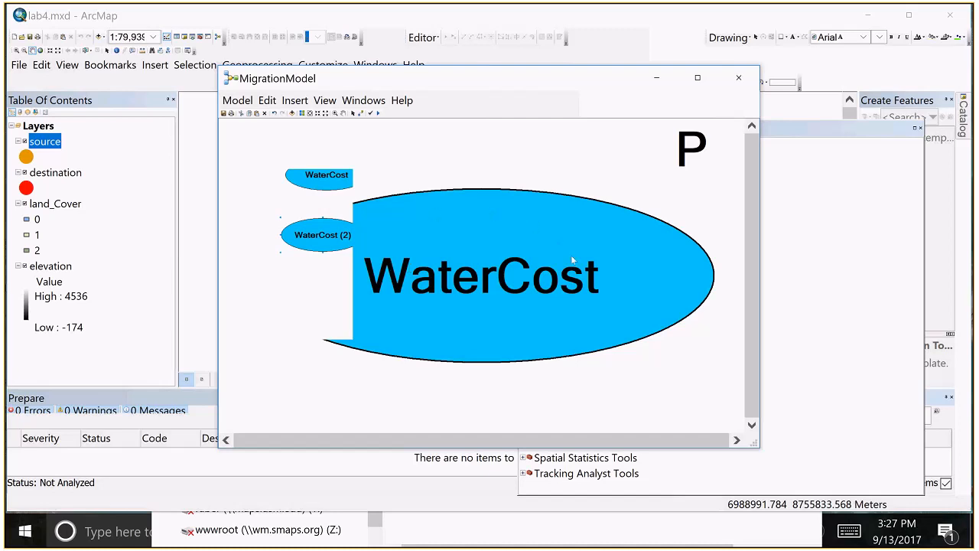
click(329, 228)
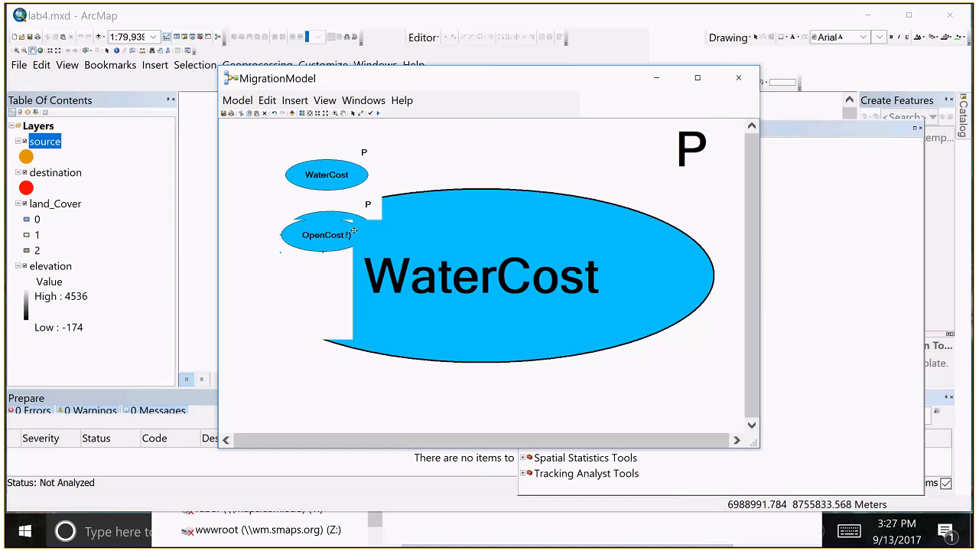
double_click(323, 230)
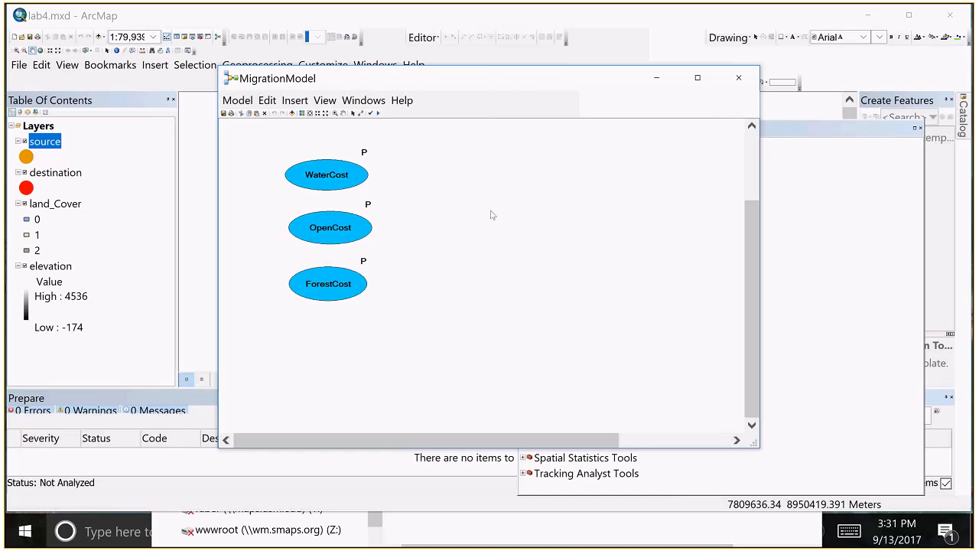
Add the SlopeCost and TransitionCost variables as model parameters below ForestCost
right_click(519, 288)
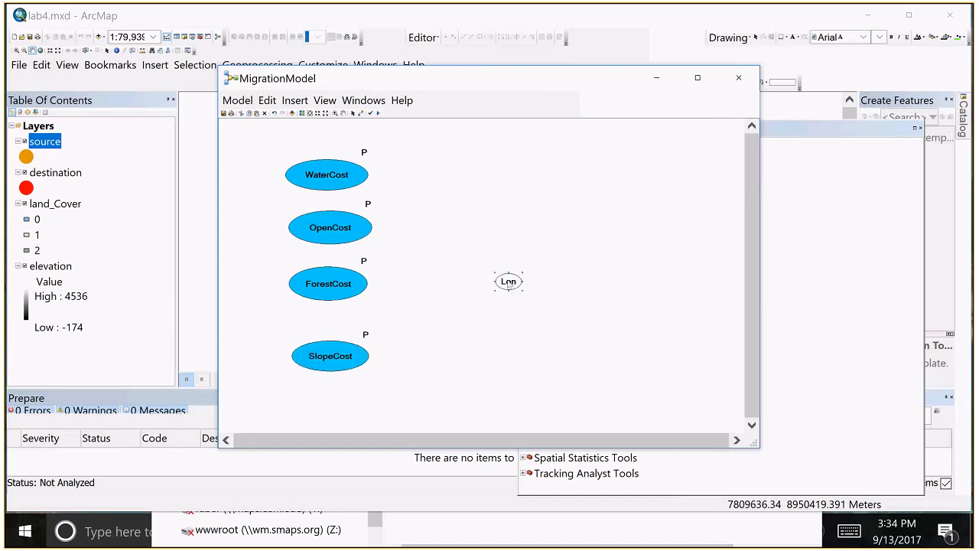
right_click(508, 285)
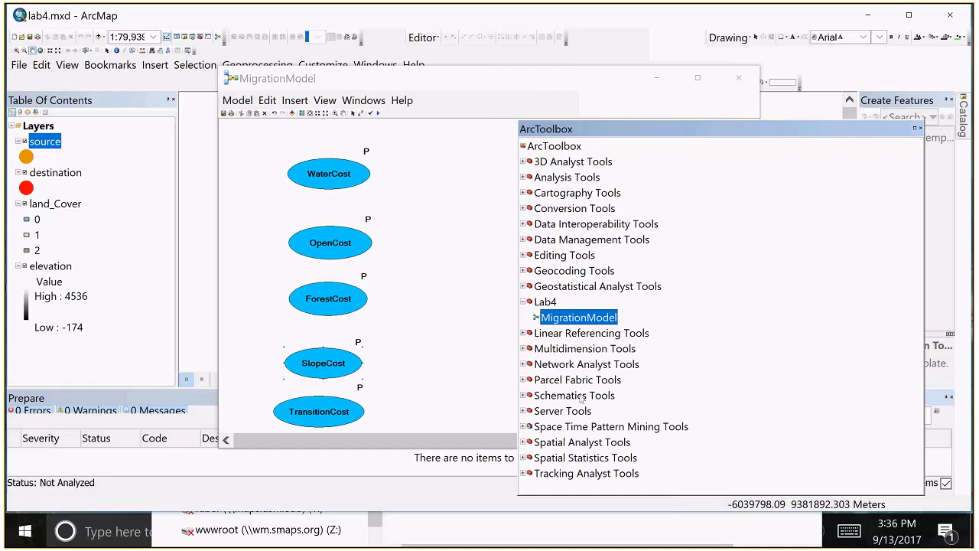
drag(557, 321, 447, 364)
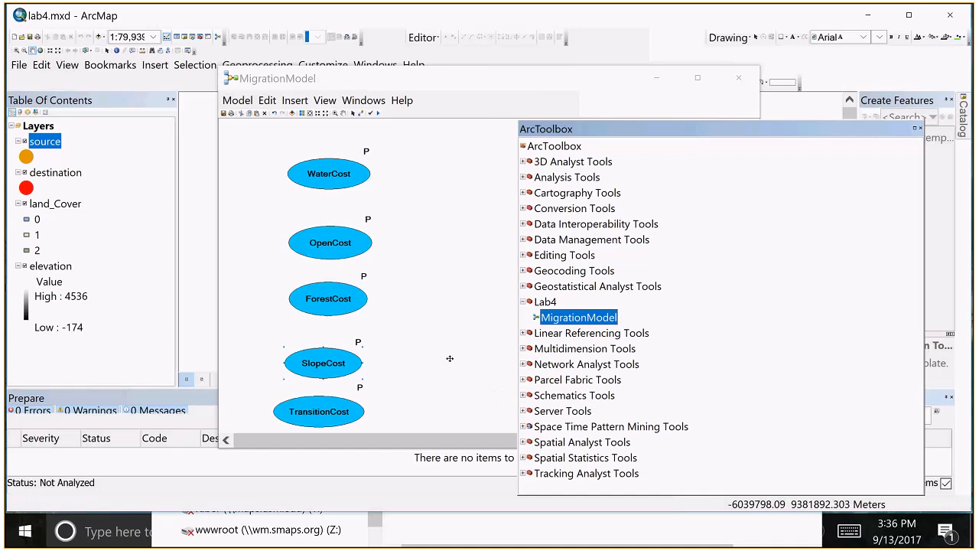
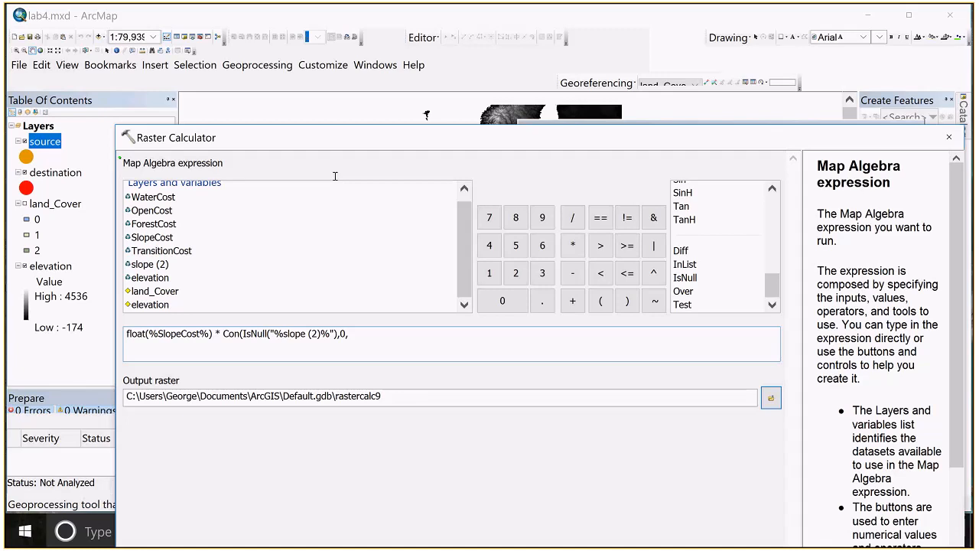
Complete the slope cost raster calculation as float(%SlopeCost%) * Con(IsNull("%slope (2)%"),0,"%slope (2)%"), output to slopeCostValue in the salab4 data.gdb
key(alt+Tab)
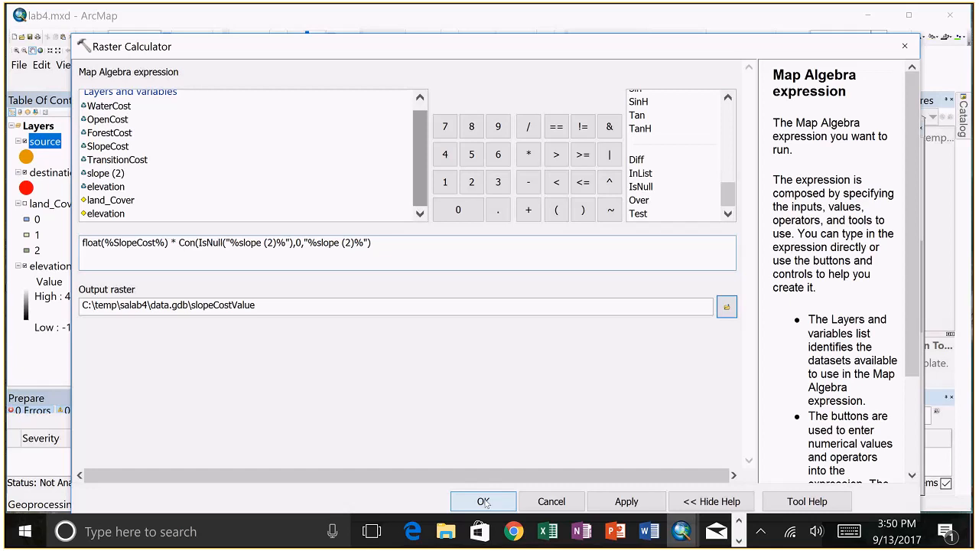
click(484, 502)
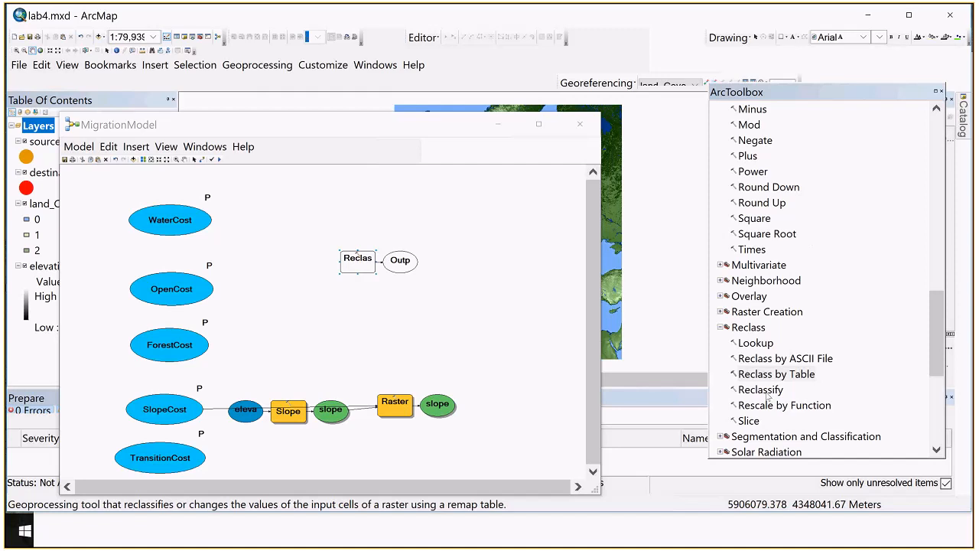
Define the land cover cost raster calculation as Con("land_Cover" == 0,%WaterCost%,Con("land_Cover" == 1,%OpenCost%,%ForestCost%)) in MigrationModel
drag(767, 391, 302, 272)
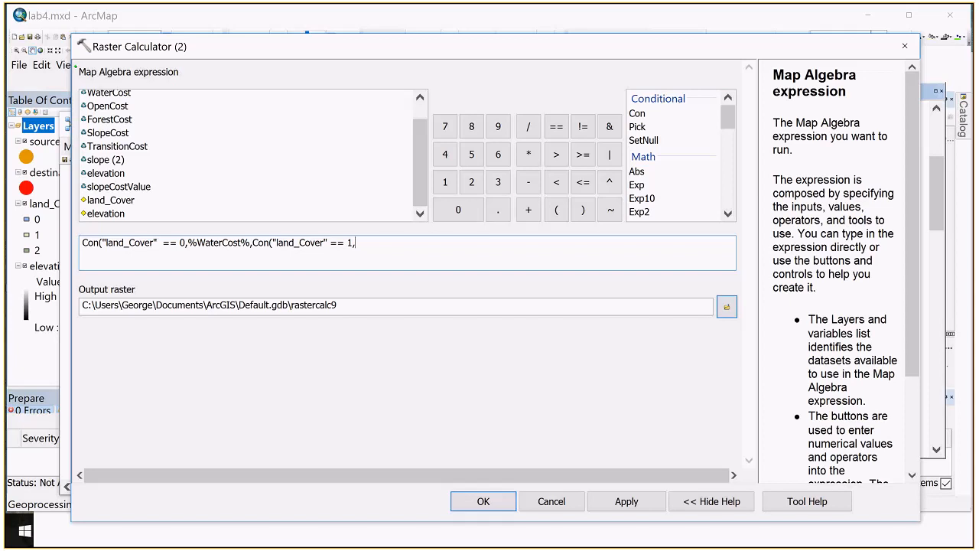
text(%OpenCost%,%ForestCost%)))
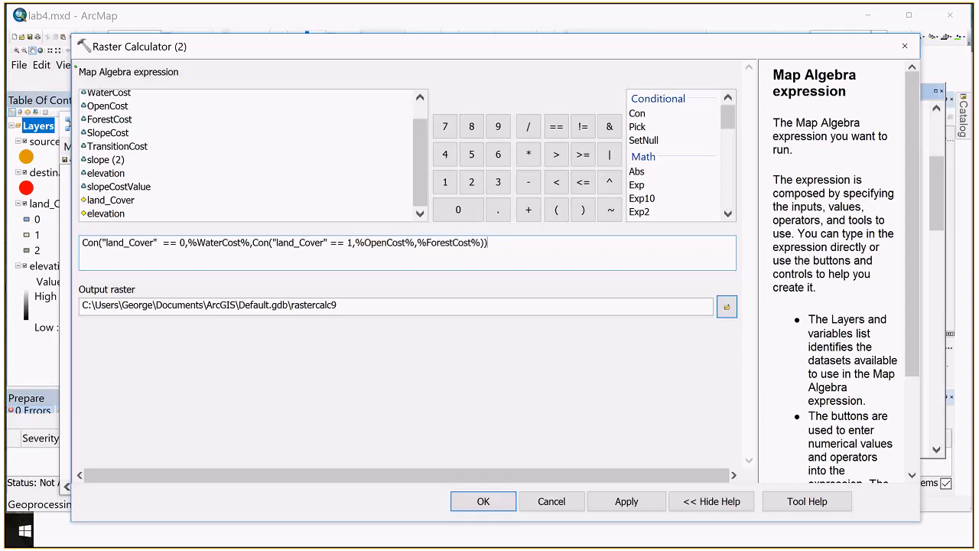
click(484, 501)
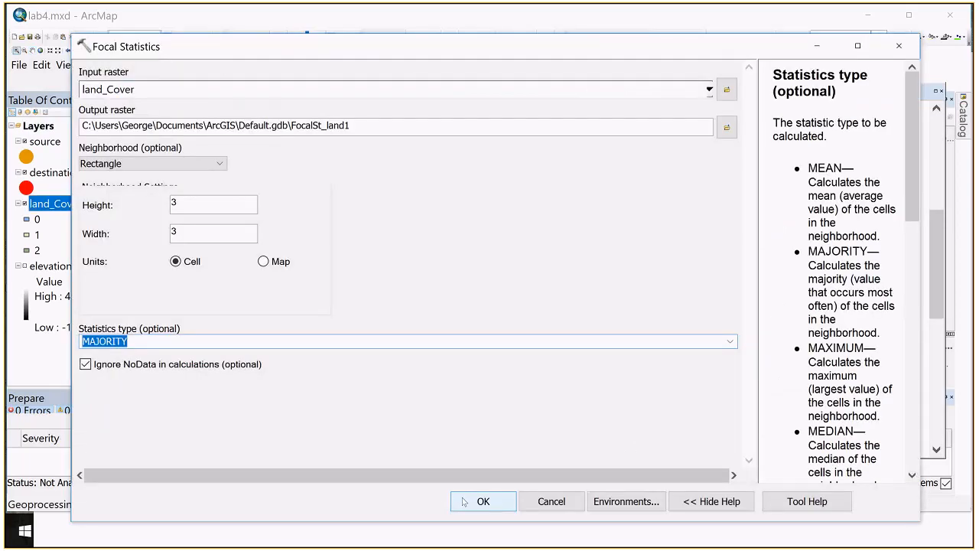
click(463, 500)
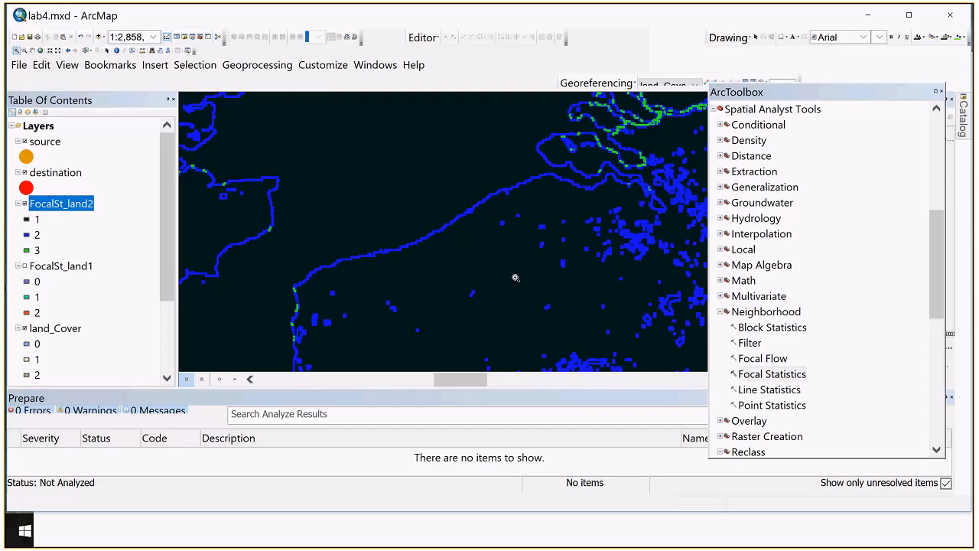
scroll(516, 277, down, 1)
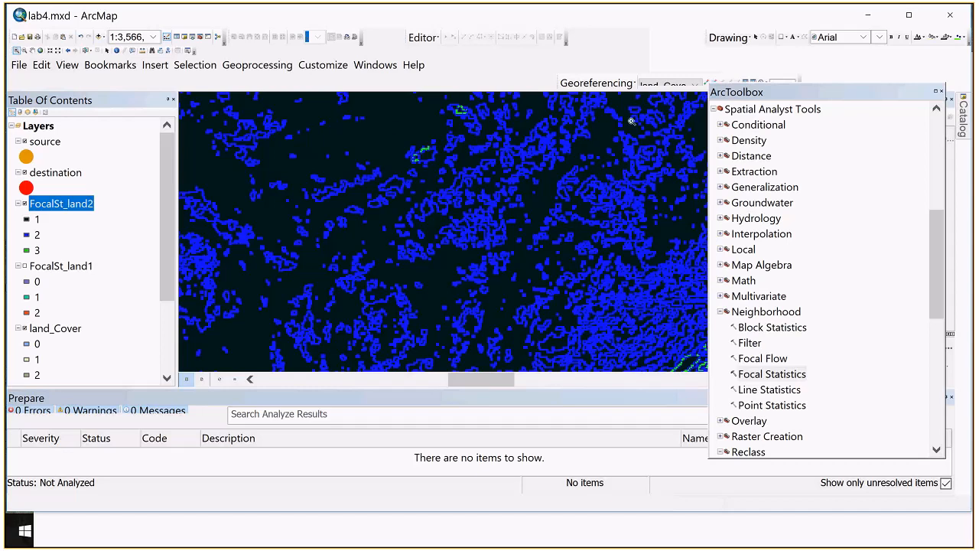
click(17, 51)
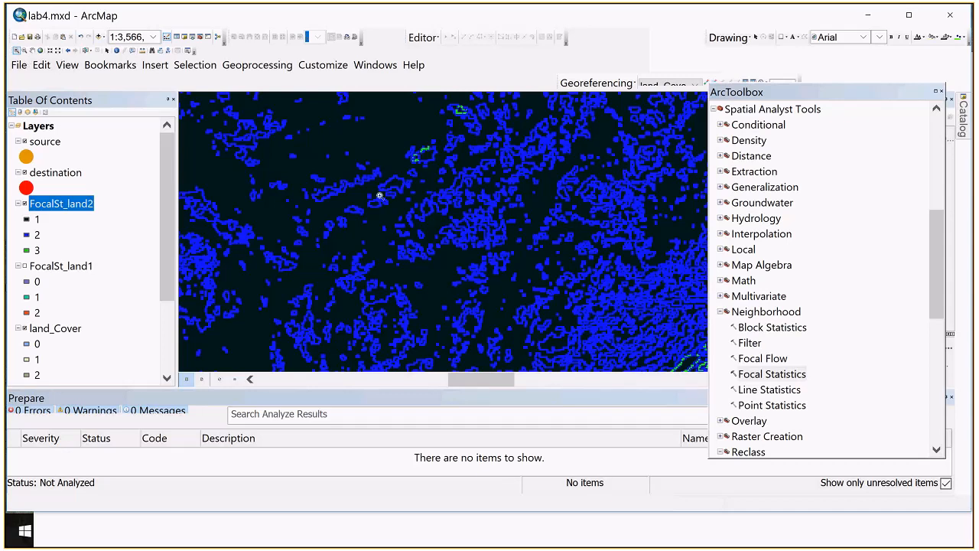
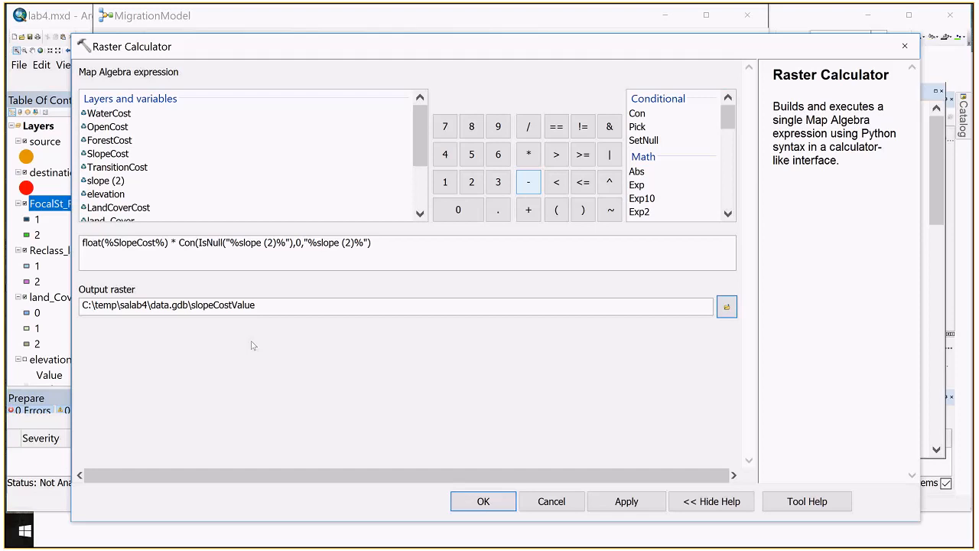
Accept the slope cost raster calculation, then return to ArcMap from the Con expression notes in Notepad
key(Return)
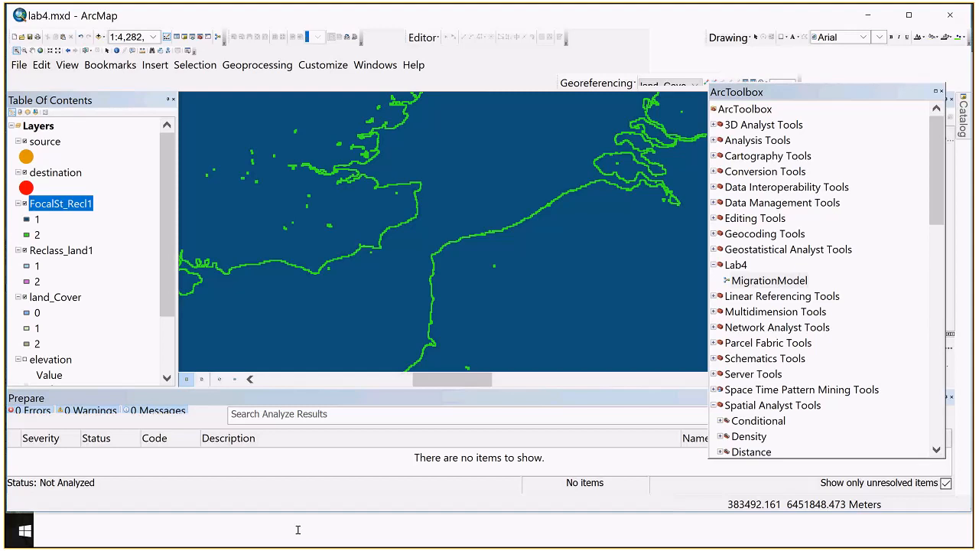
click(872, 14)
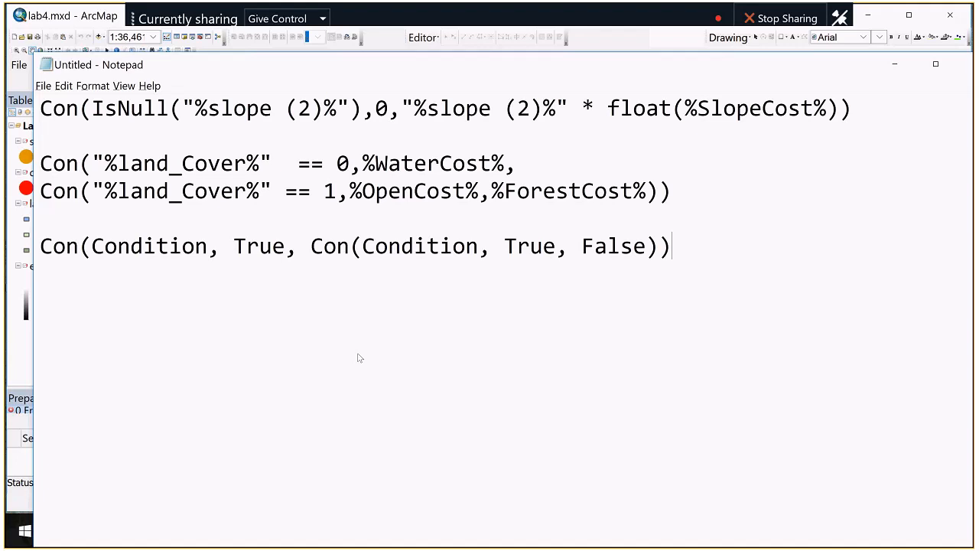
key(alt+Tab)
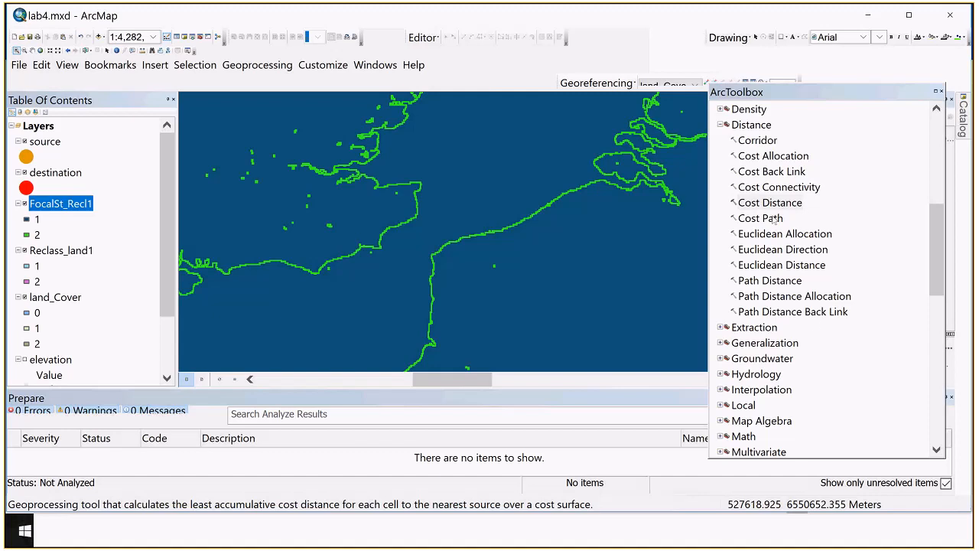
Open MigrationModel from the Lab4 toolbox for editing
scroll(816, 325, down, 8)
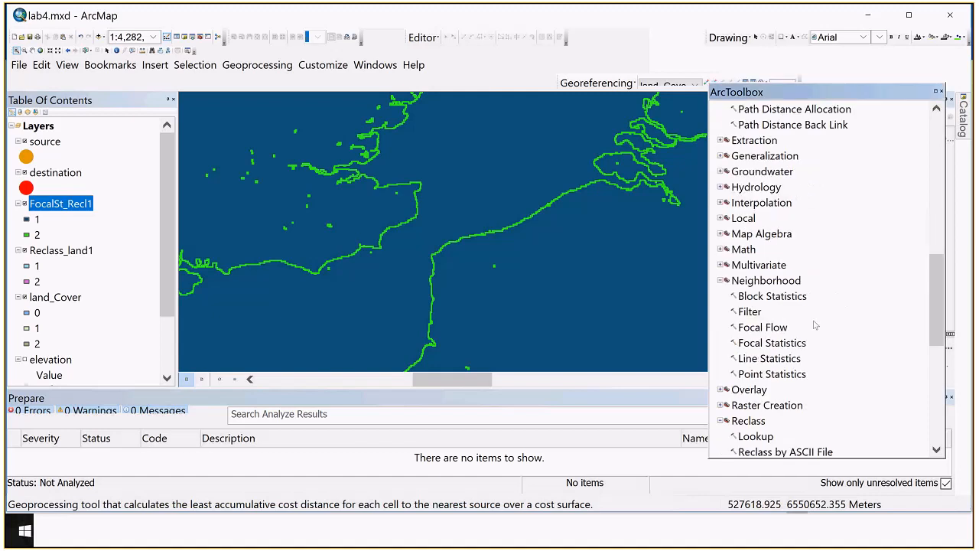
scroll(809, 397, down, 3)
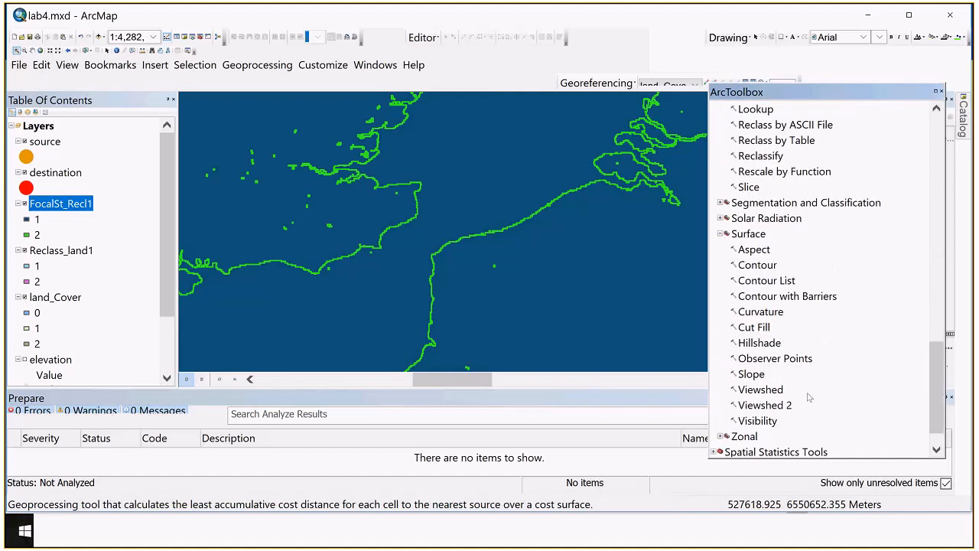
scroll(809, 396, up, 7)
scroll(811, 374, down, 6)
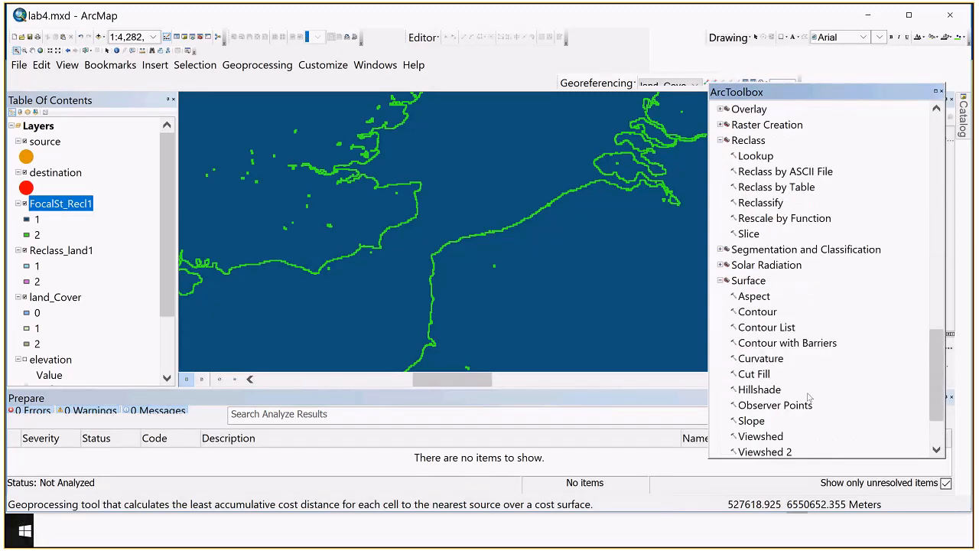
scroll(803, 284, up, 6)
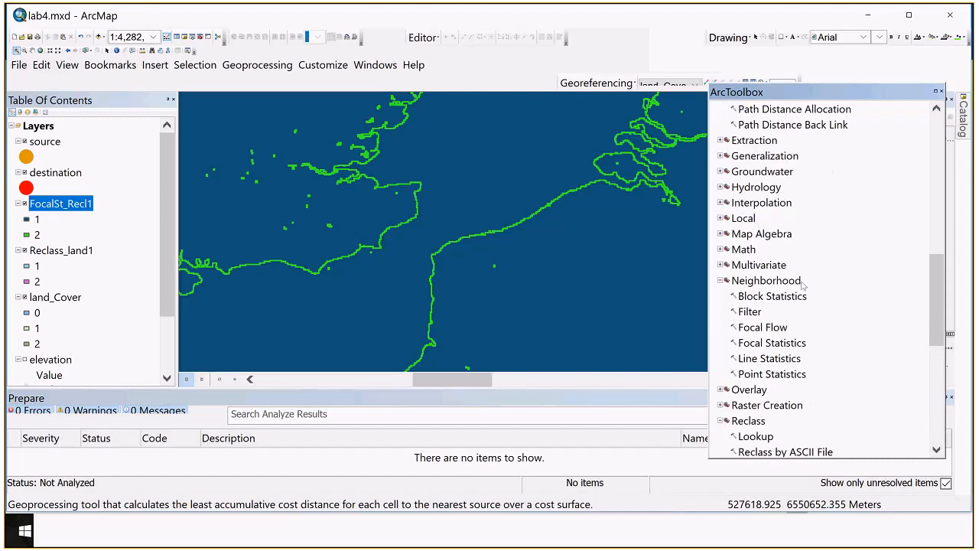
scroll(803, 285, up, 3)
scroll(803, 284, up, 8)
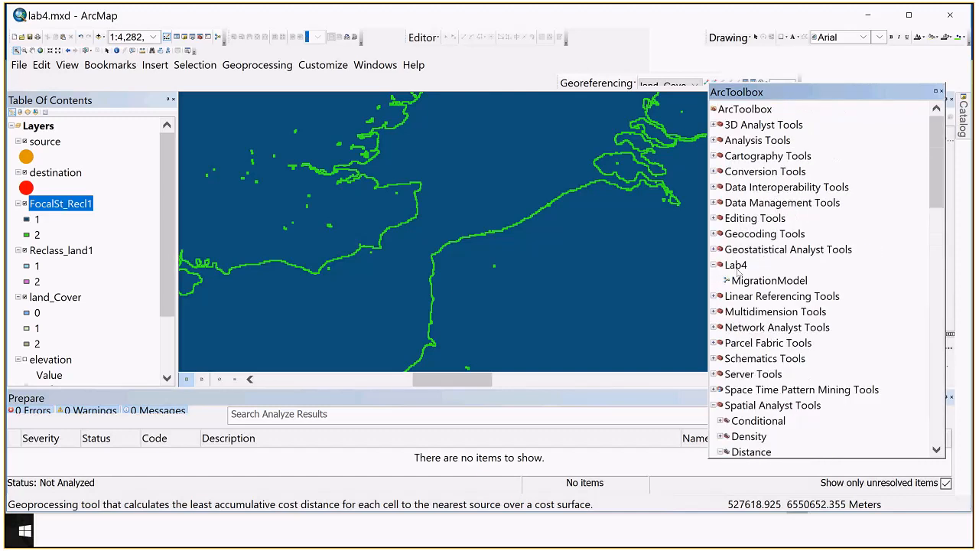
right_click(741, 281)
click(767, 323)
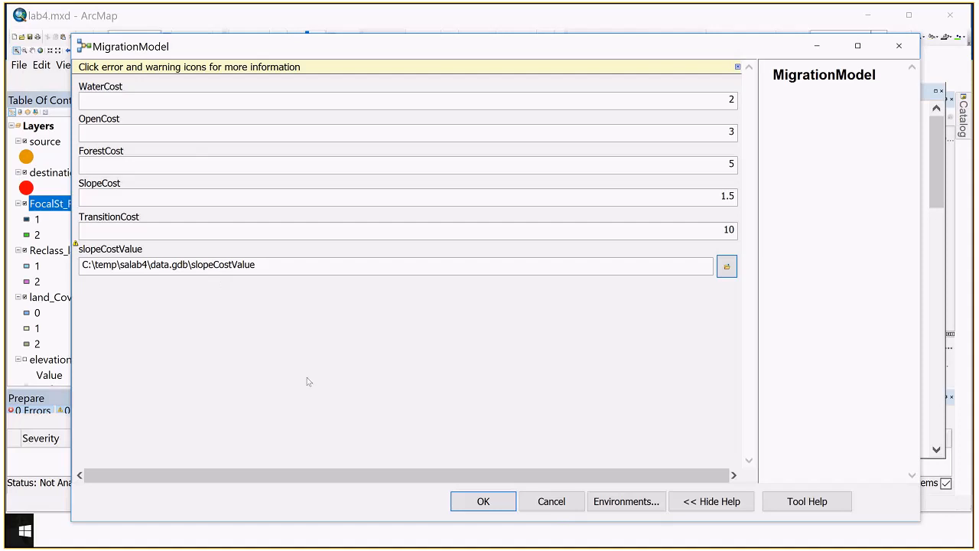
Cancel the MigrationModel run dialog and reopen the model's diagram for editing
click(551, 502)
right_click(753, 280)
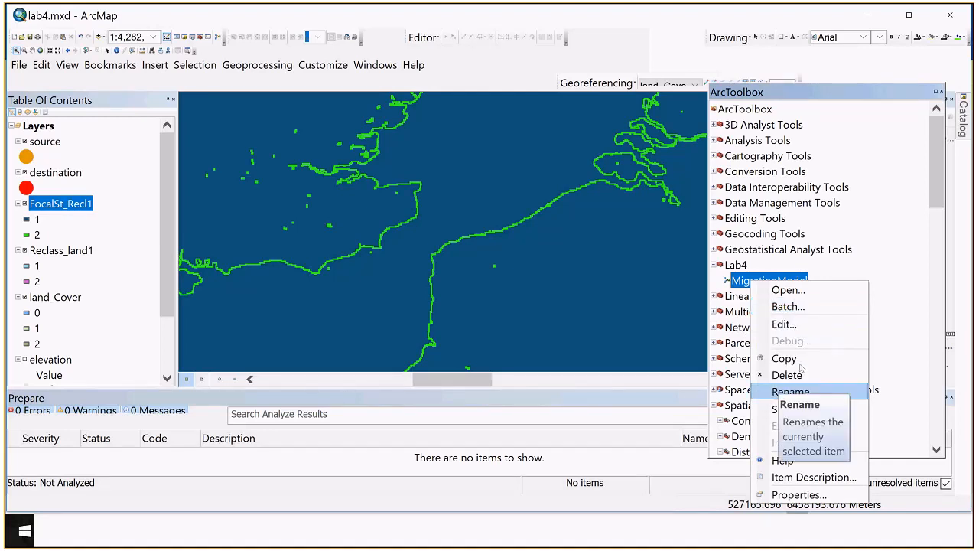
click(787, 322)
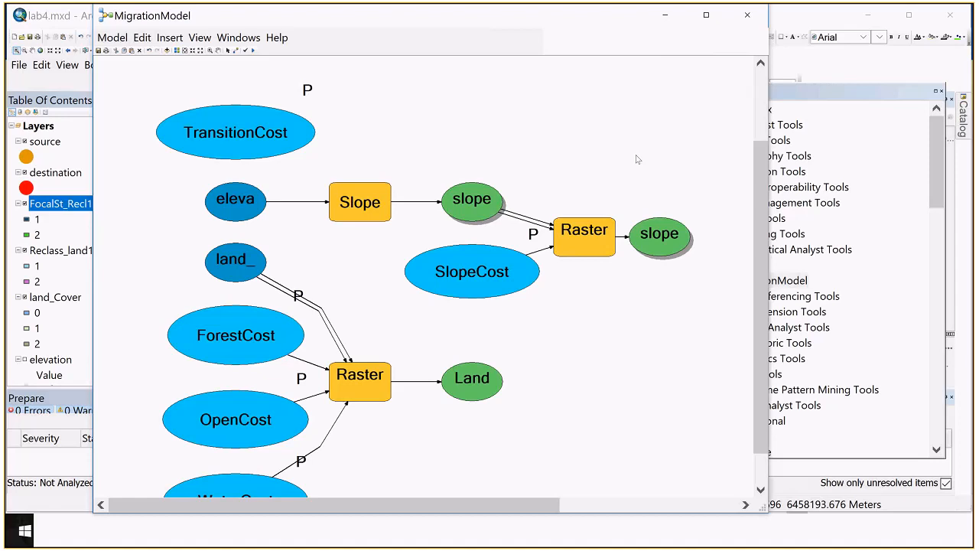
scroll(637, 159, up, 1)
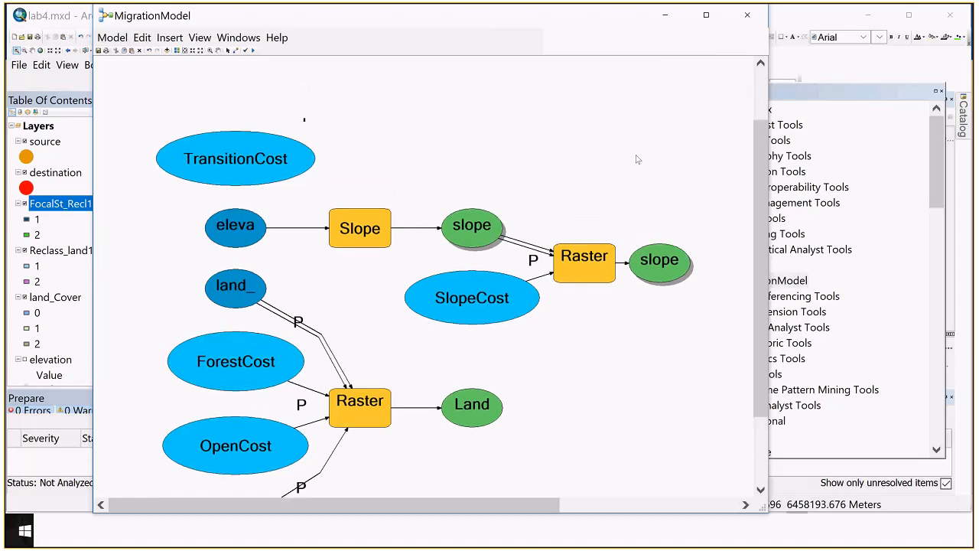